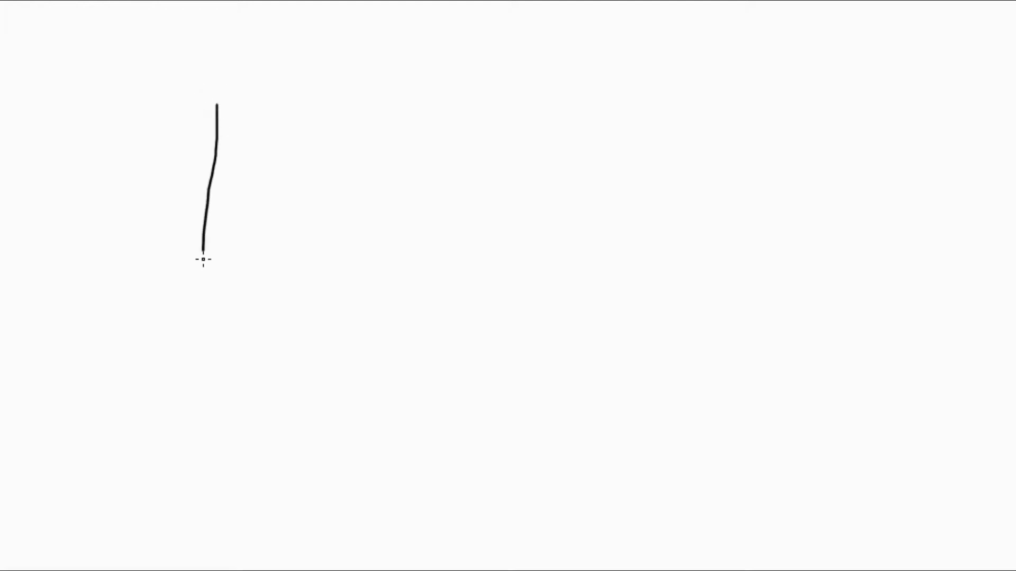
Step: Freehand-draw black bubble-letter outlines of L, e and o spelling 'Leo'
mouse_move(252, 78)
left_mouse_down()
mouse_move(295, 209)
mouse_move(243, 289)
left_mouse_up()
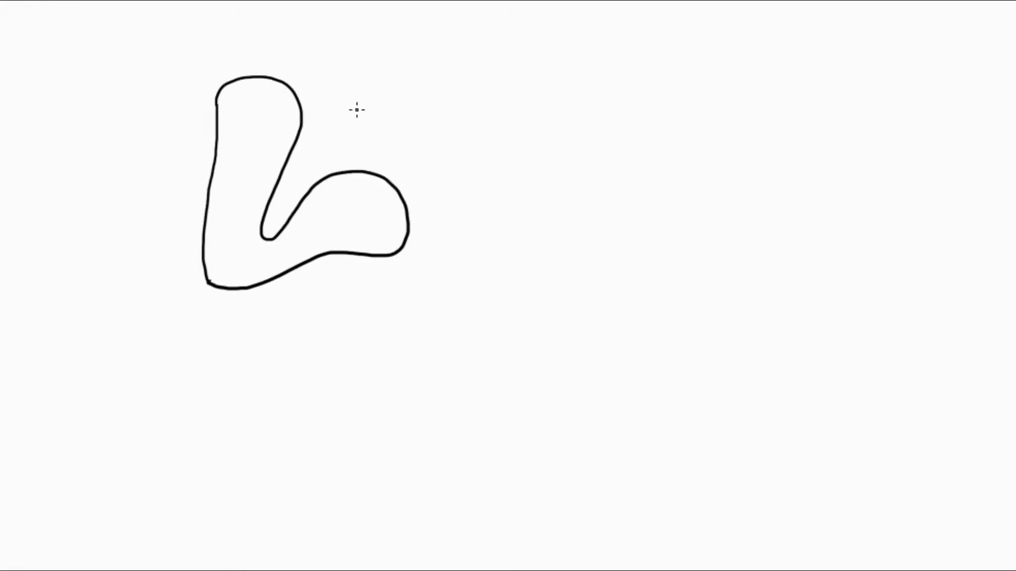
mouse_move(356, 169)
left_mouse_down()
mouse_move(442, 275)
mouse_move(492, 225)
left_mouse_up()
mouse_move(456, 92)
left_mouse_down()
mouse_move(467, 107)
mouse_move(408, 177)
mouse_move(490, 195)
left_mouse_up()
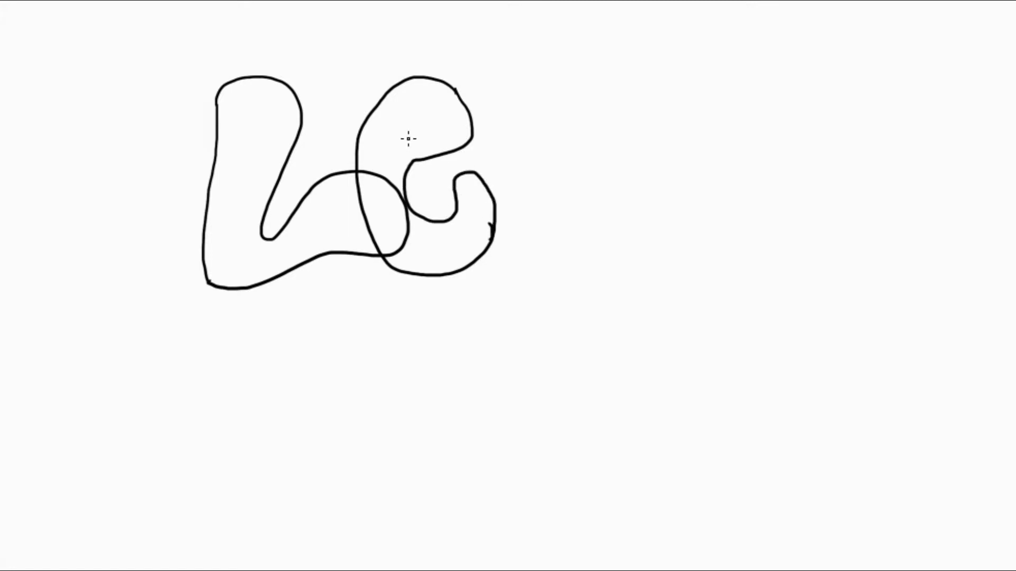
mouse_move(524, 105)
left_mouse_down()
mouse_move(625, 136)
mouse_move(580, 81)
left_mouse_up()
mouse_move(570, 143)
left_mouse_down()
mouse_move(539, 166)
mouse_move(564, 143)
left_mouse_up()
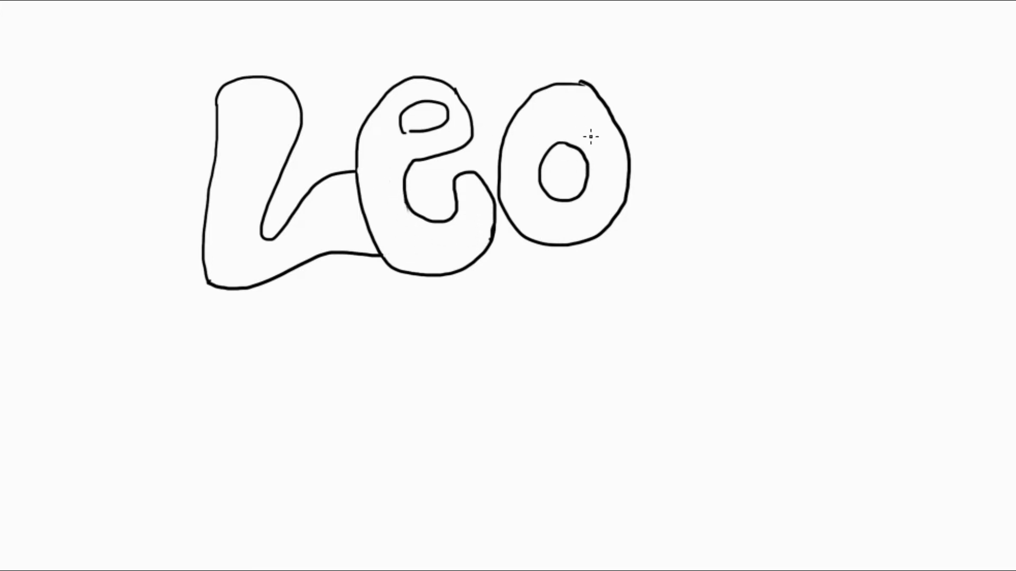
Step: Outline a second row below: a bubble E, a heart, an o and a tall l
mouse_move(309, 315)
left_mouse_down()
mouse_move(227, 481)
mouse_move(311, 481)
left_mouse_up()
mouse_move(311, 316)
left_mouse_down()
mouse_move(340, 319)
mouse_move(352, 379)
mouse_move(324, 478)
left_mouse_up()
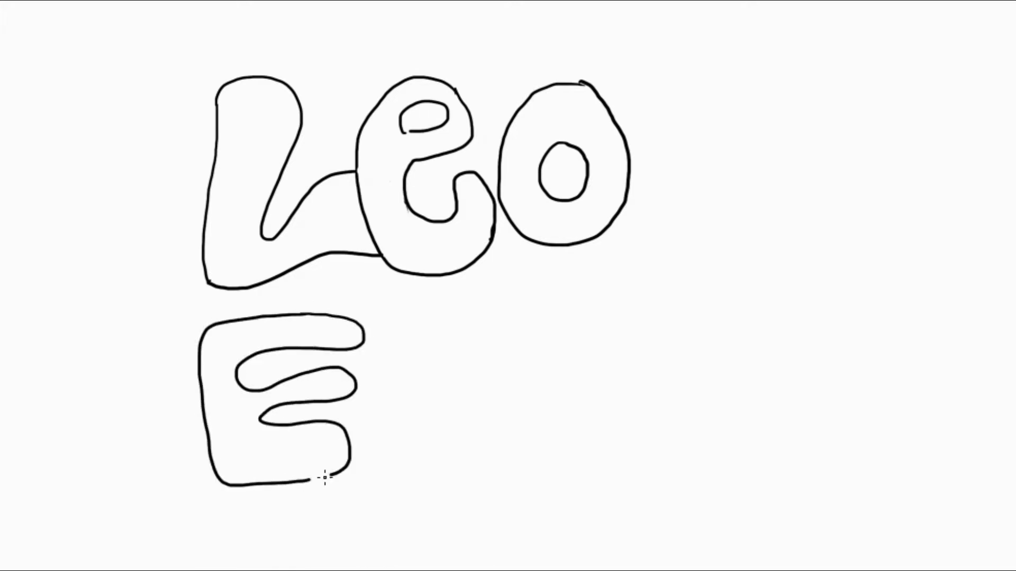
left_click_drag(423, 360, 417, 439)
left_click_drag(435, 369, 452, 453)
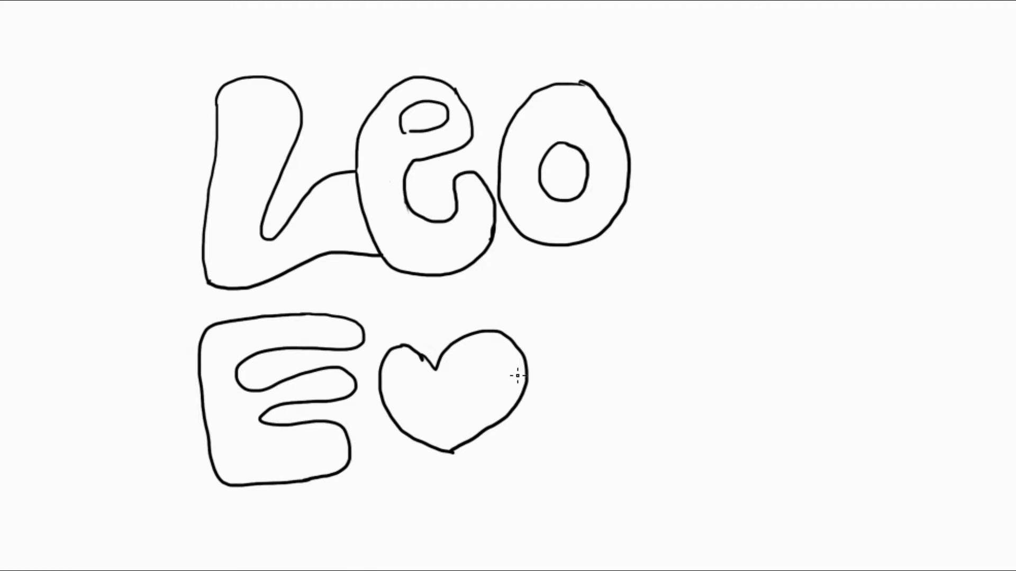
mouse_move(592, 349)
left_mouse_down()
mouse_move(613, 363)
mouse_move(591, 349)
left_mouse_up()
left_click_drag(582, 408, 577, 393)
left_click_drag(614, 282, 648, 450)
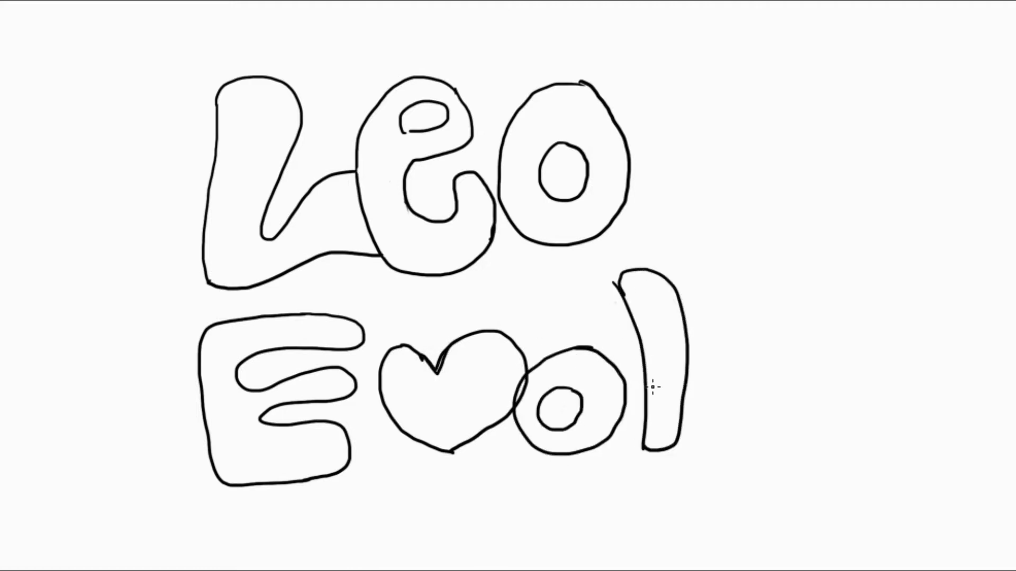
Step: Check the brush settings, then paint the L green, the e orange, and begin the o blue
right_click(619, 279)
key("Escape")
mouse_move(257, 97)
left_mouse_down()
mouse_move(229, 109)
mouse_move(268, 86)
mouse_move(229, 118)
mouse_move(218, 262)
mouse_move(249, 227)
mouse_move(268, 136)
mouse_move(288, 132)
mouse_move(249, 275)
mouse_move(324, 188)
mouse_move(332, 247)
left_mouse_up()
mouse_move(390, 151)
left_mouse_down()
mouse_move(465, 119)
mouse_move(469, 106)
mouse_move(391, 104)
mouse_move(376, 190)
mouse_move(402, 159)
mouse_move(397, 256)
mouse_move(407, 148)
mouse_move(394, 166)
mouse_move(469, 209)
mouse_move(468, 258)
mouse_move(423, 280)
mouse_move(479, 196)
left_mouse_up()
mouse_move(551, 107)
left_mouse_down()
mouse_move(512, 172)
mouse_move(508, 222)
mouse_move(526, 196)
mouse_move(611, 191)
mouse_move(544, 152)
mouse_move(607, 136)
mouse_move(539, 236)
mouse_move(601, 215)
left_mouse_up()
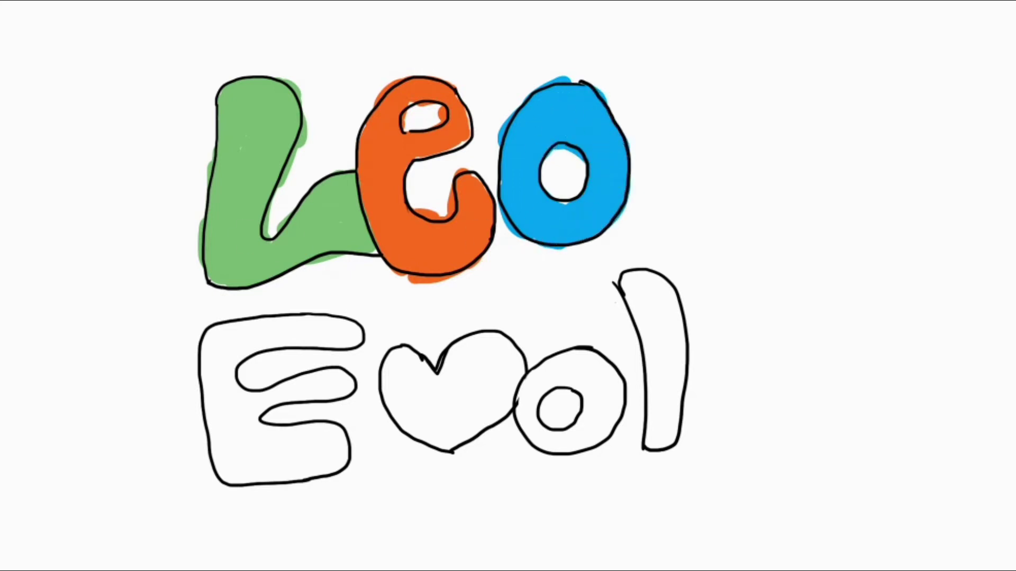
Step: Fill the heart red, the E yellow, the second o brown and the l pink
mouse_move(448, 391)
left_mouse_down()
mouse_move(479, 344)
mouse_move(413, 407)
mouse_move(391, 370)
mouse_move(394, 417)
mouse_move(465, 402)
mouse_move(513, 370)
mouse_move(510, 400)
left_mouse_up()
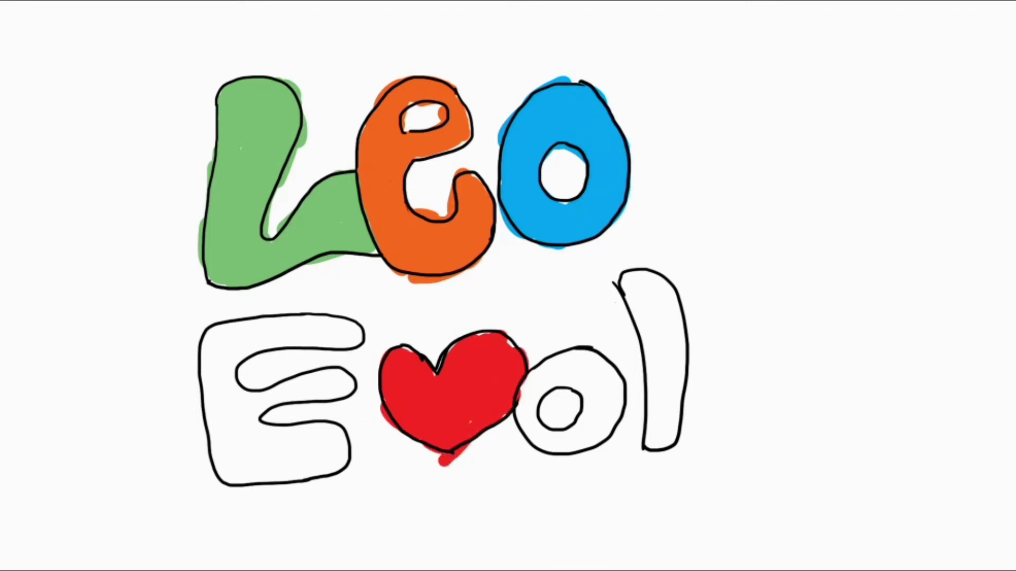
mouse_move(249, 334)
left_mouse_down()
mouse_move(351, 329)
mouse_move(261, 324)
mouse_move(222, 347)
mouse_move(229, 465)
mouse_move(297, 469)
mouse_move(249, 412)
mouse_move(298, 394)
mouse_move(341, 443)
mouse_move(322, 468)
left_mouse_up()
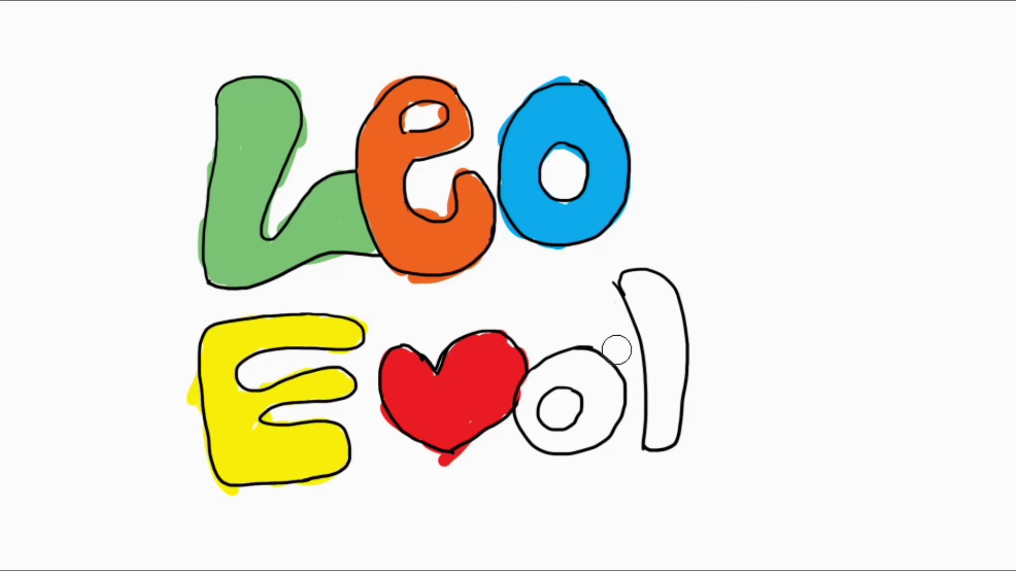
mouse_move(571, 385)
left_mouse_down()
mouse_move(521, 386)
mouse_move(561, 447)
mouse_move(617, 405)
mouse_move(556, 373)
mouse_move(611, 388)
left_mouse_up()
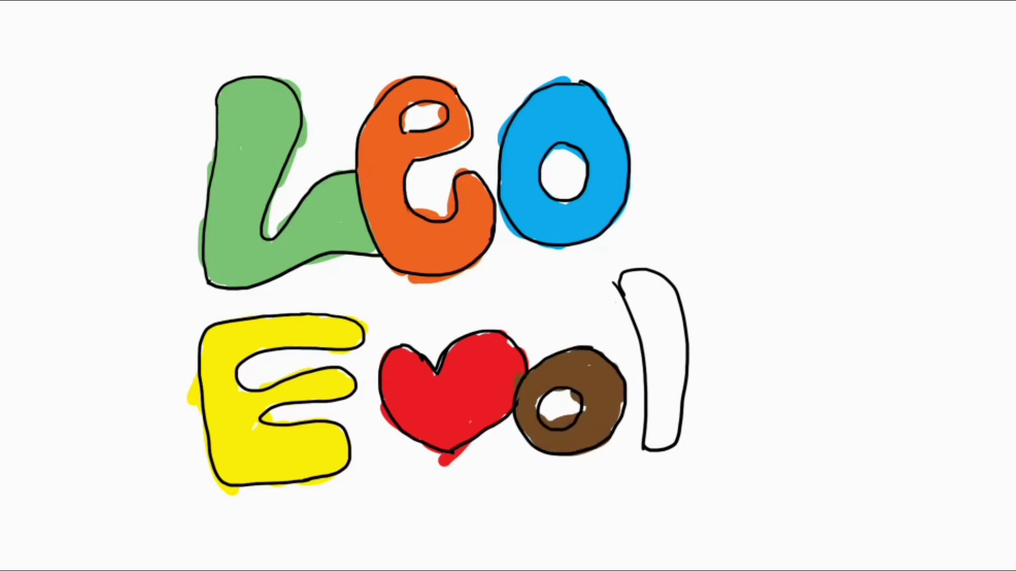
mouse_move(622, 308)
left_mouse_down()
mouse_move(659, 317)
mouse_move(642, 296)
mouse_move(648, 413)
mouse_move(673, 427)
left_mouse_up()
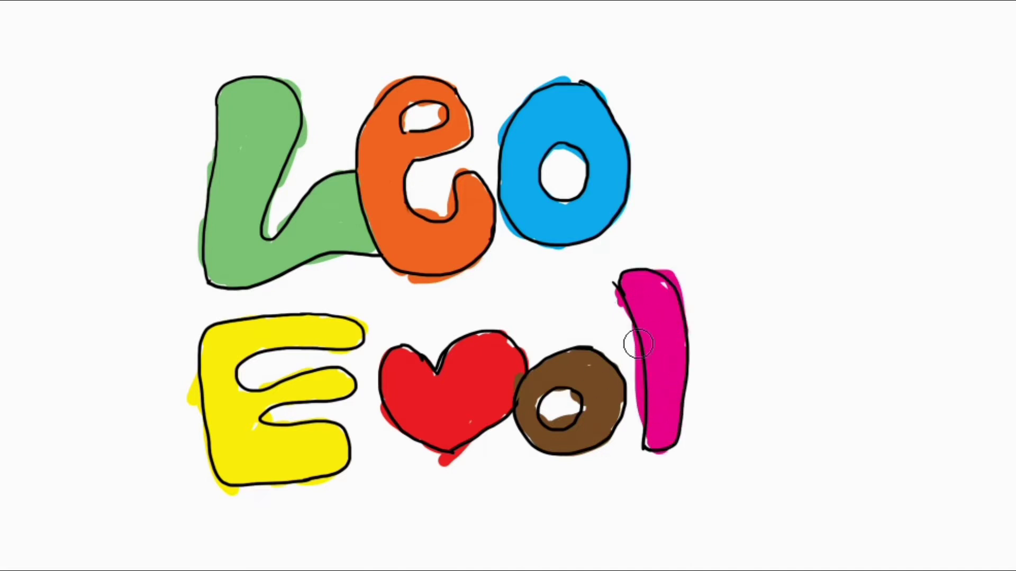
Step: Set a small black brush, undo the stray stroke, and hatch the edges of the L and e
right_click(437, 313)
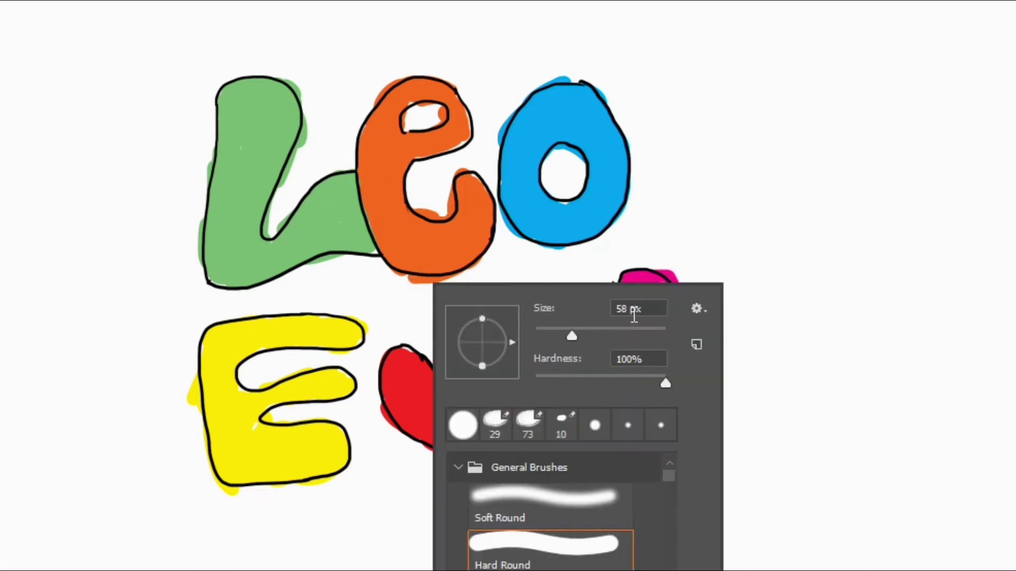
key("Escape")
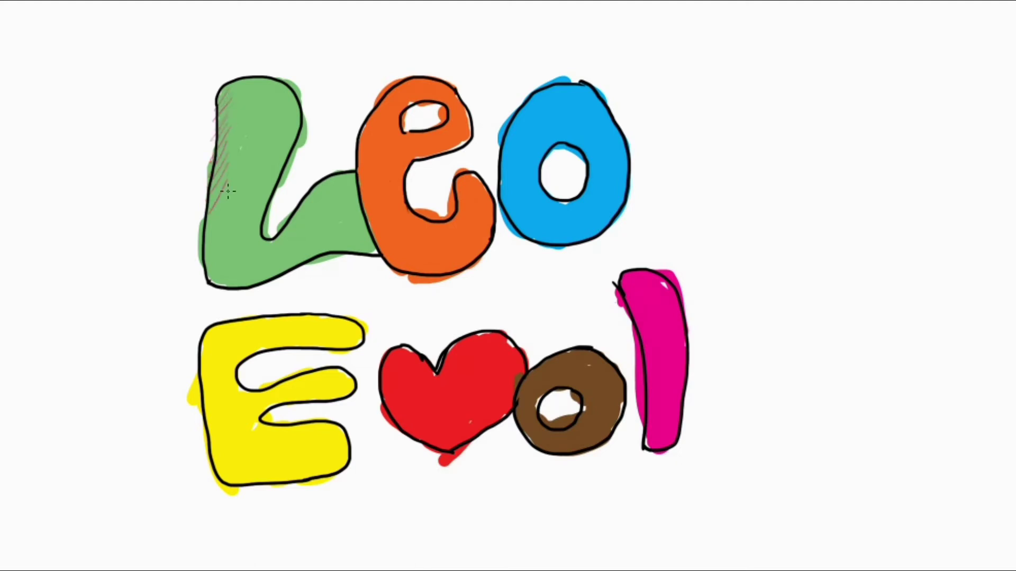
key("ctrl+alt+z")
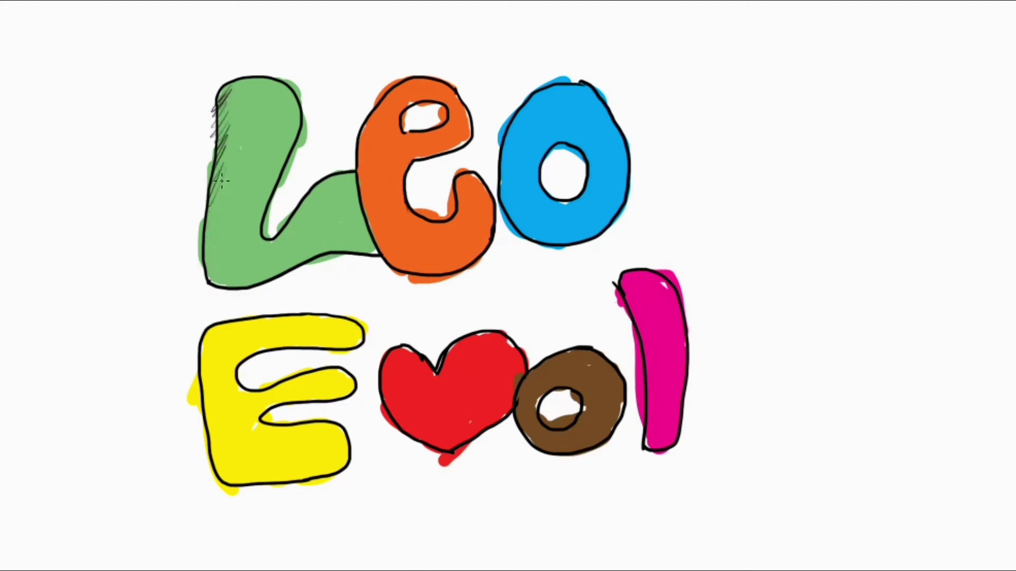
left_click_drag(221, 181, 229, 261)
left_click_drag(310, 205, 273, 236)
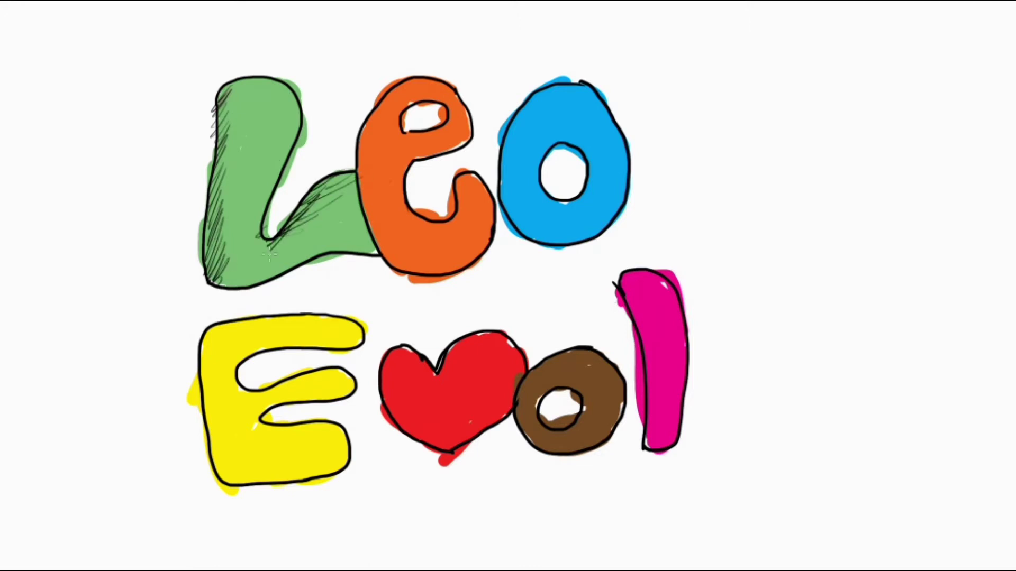
mouse_move(397, 86)
left_mouse_down()
mouse_move(360, 159)
mouse_move(394, 250)
left_mouse_up()
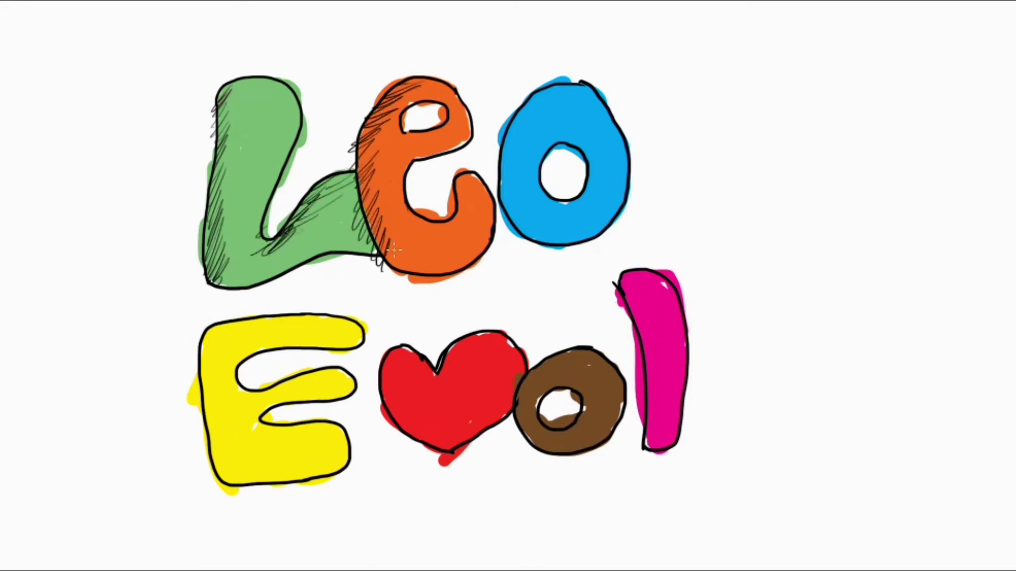
left_click_drag(426, 198, 460, 220)
Step: Scribble hatching around the blue o and its hole, then add more to the e and L
mouse_move(540, 103)
left_mouse_down()
mouse_move(497, 174)
mouse_move(521, 232)
mouse_move(566, 240)
left_mouse_up()
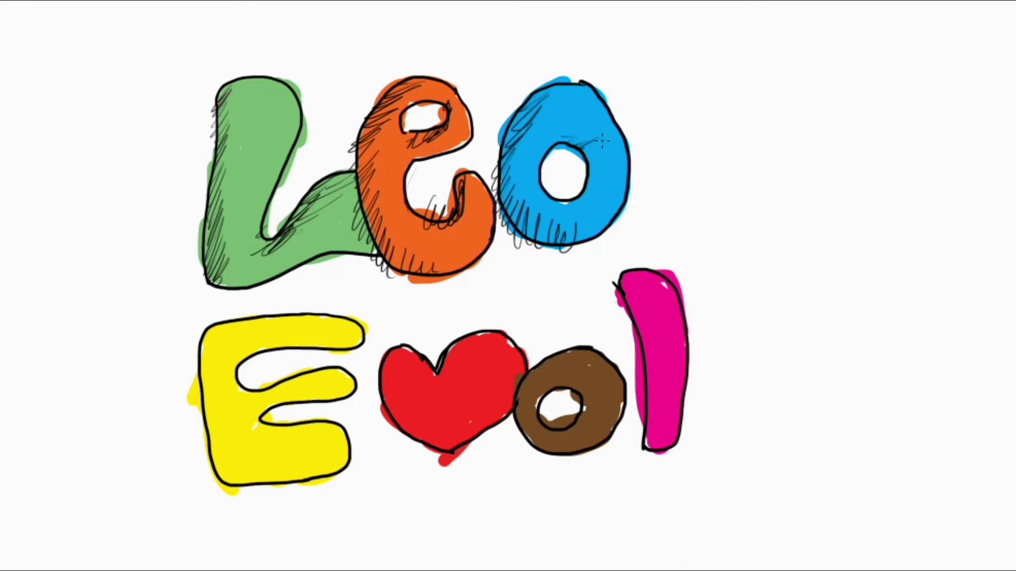
left_click_drag(603, 140, 565, 205)
left_click_drag(603, 138, 569, 214)
mouse_move(555, 95)
left_mouse_down()
mouse_move(503, 156)
mouse_move(582, 242)
left_mouse_up()
mouse_move(433, 75)
left_mouse_down()
mouse_move(365, 178)
mouse_move(450, 275)
left_mouse_up()
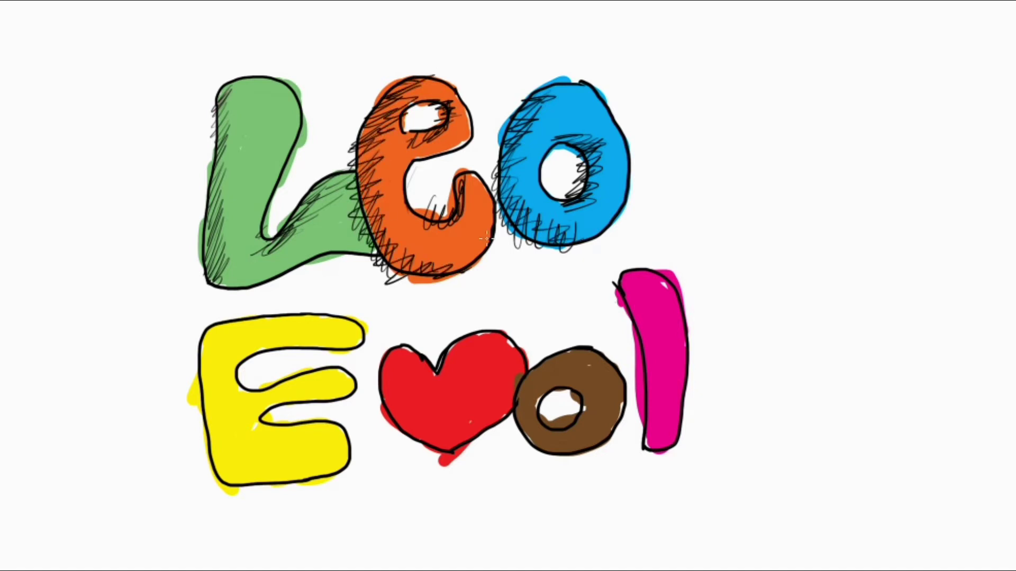
left_click_drag(465, 180, 423, 218)
mouse_move(215, 90)
left_mouse_down()
mouse_move(223, 135)
mouse_move(211, 217)
mouse_move(241, 286)
left_mouse_up()
left_click_drag(265, 233, 352, 175)
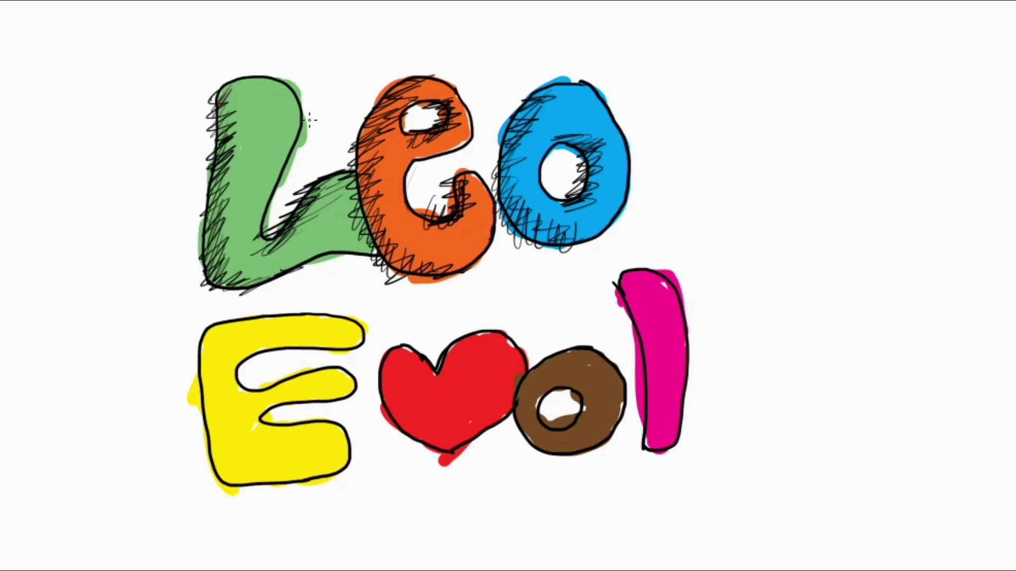
left_click_drag(291, 104, 261, 226)
Step: Hatch the yellow E, the top of the L, the heart, the brown o and the pink l
mouse_move(219, 328)
left_mouse_down()
mouse_move(209, 407)
mouse_move(232, 484)
mouse_move(272, 476)
left_mouse_up()
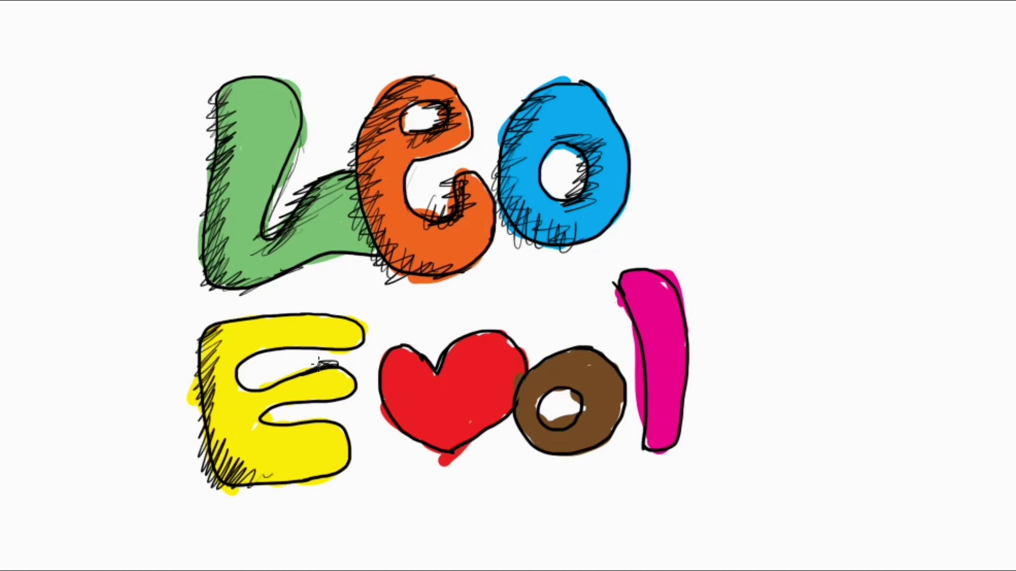
left_click_drag(312, 426, 252, 418)
left_click_drag(225, 323, 352, 317)
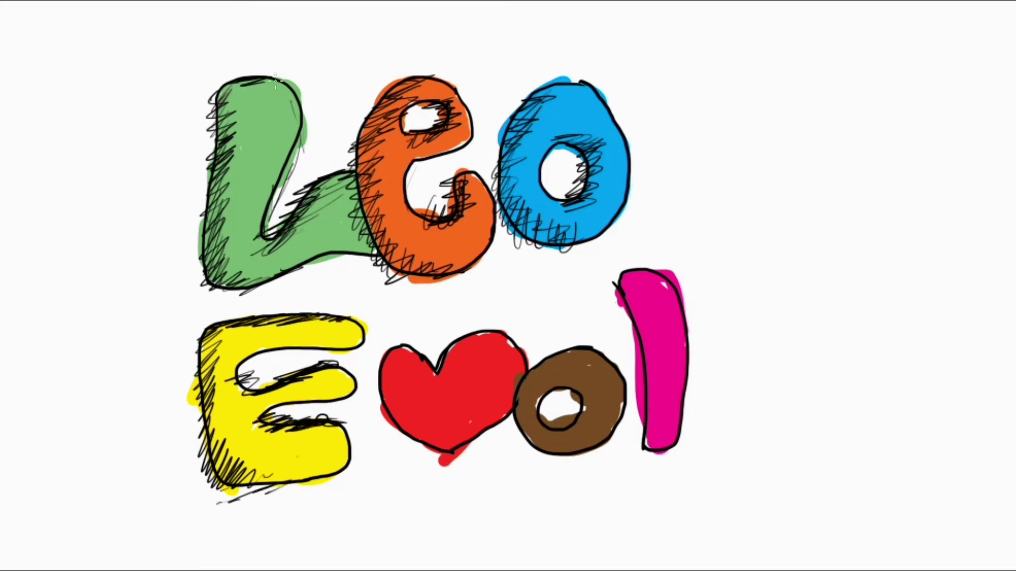
left_click_drag(275, 80, 305, 99)
mouse_move(388, 360)
left_mouse_down()
mouse_move(373, 426)
mouse_move(450, 455)
left_mouse_up()
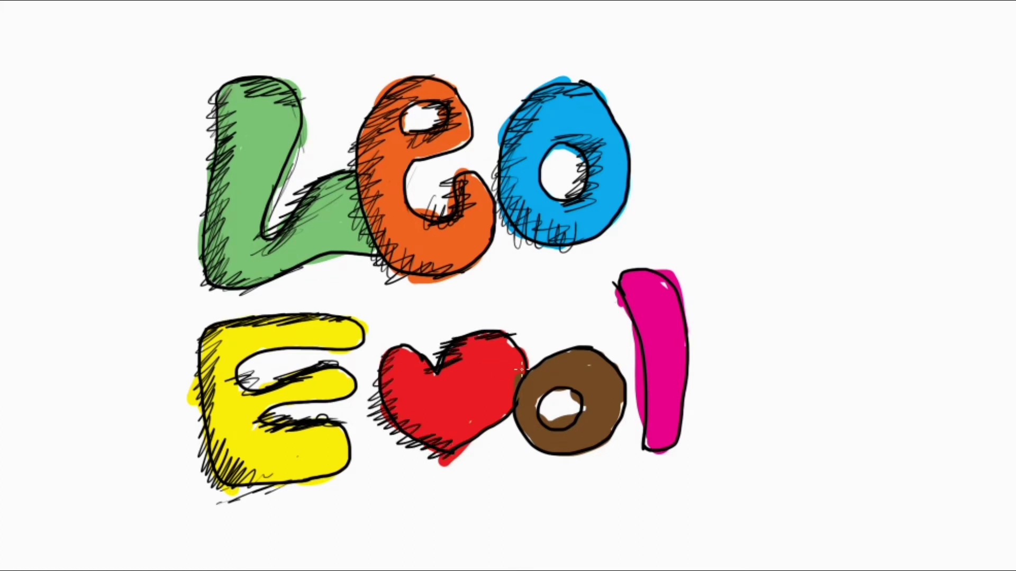
left_click_drag(527, 375, 535, 431)
left_click_drag(599, 396, 567, 428)
mouse_move(616, 276)
left_mouse_down()
mouse_move(631, 343)
mouse_move(632, 459)
mouse_move(671, 455)
left_mouse_up()
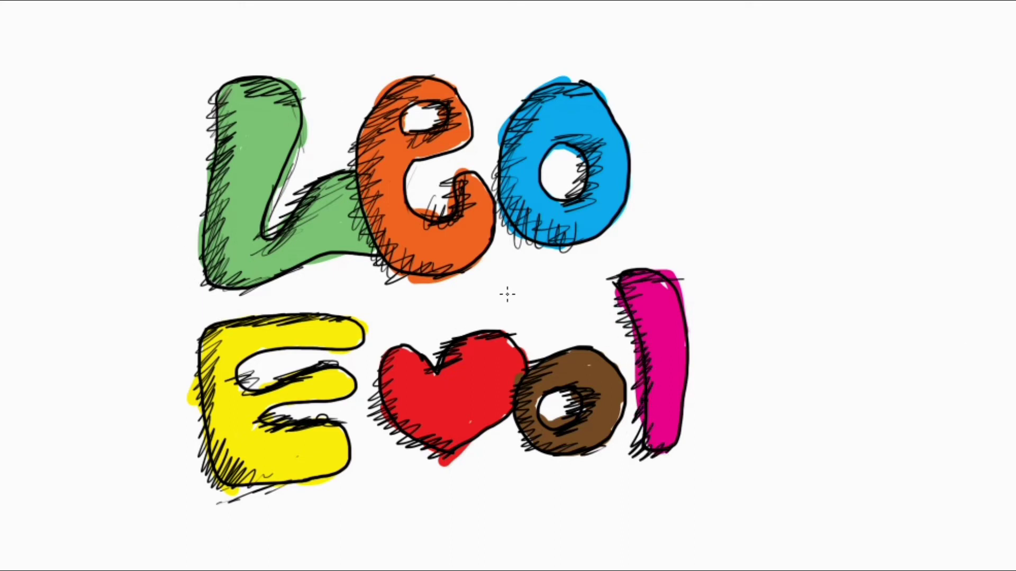
Step: Outline a backing shape around the lettering, enlarge the brush, and paint purple behind the letters
mouse_move(228, 50)
left_mouse_down()
mouse_move(150, 233)
mouse_move(188, 503)
mouse_move(395, 485)
mouse_move(626, 483)
mouse_move(662, 233)
mouse_move(488, 64)
mouse_move(223, 47)
left_mouse_up()
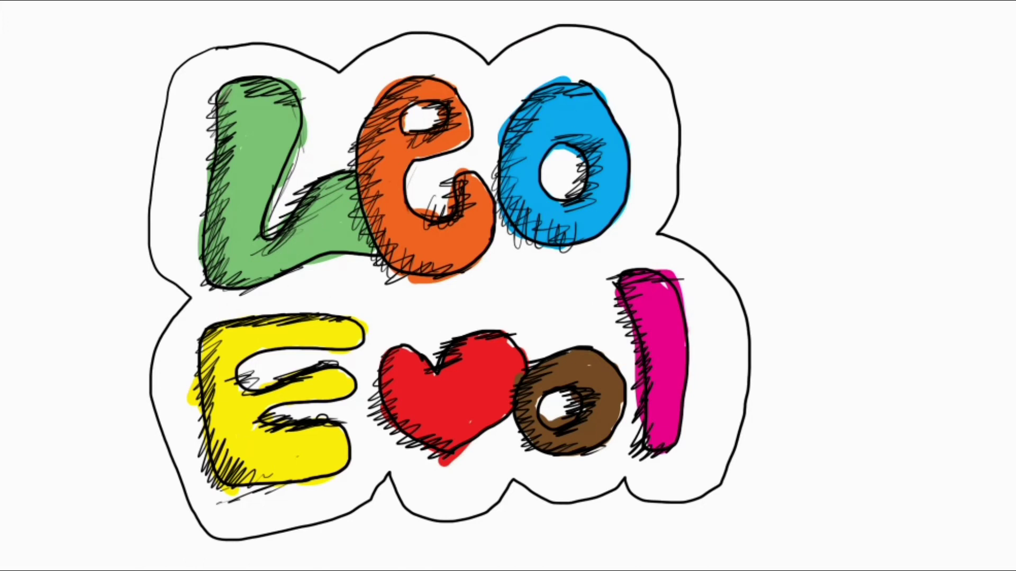
right_click(633, 203)
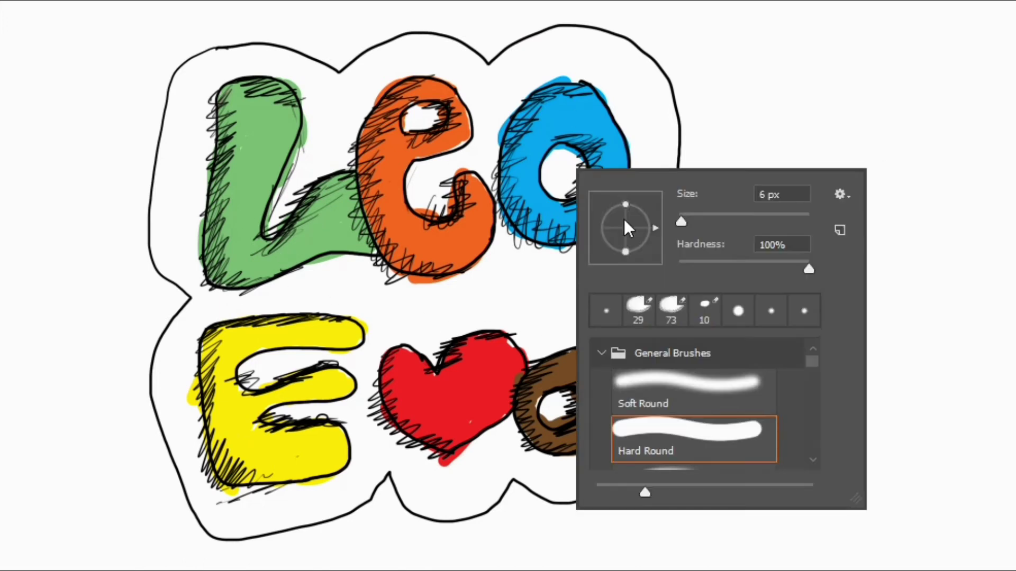
key("Return")
mouse_move(191, 132)
left_mouse_down()
mouse_move(249, 66)
mouse_move(260, 130)
mouse_move(281, 150)
mouse_move(201, 275)
mouse_move(296, 254)
mouse_move(211, 66)
mouse_move(159, 260)
mouse_move(170, 363)
mouse_move(317, 488)
mouse_move(360, 429)
mouse_move(351, 324)
mouse_move(437, 295)
mouse_move(415, 465)
mouse_move(311, 527)
mouse_move(498, 465)
mouse_move(580, 492)
mouse_move(721, 462)
mouse_move(680, 390)
mouse_move(721, 290)
mouse_move(750, 374)
mouse_move(744, 335)
mouse_move(578, 284)
mouse_move(518, 424)
mouse_move(518, 283)
mouse_move(412, 122)
mouse_move(508, 32)
mouse_move(529, 106)
mouse_move(452, 190)
mouse_move(594, 50)
mouse_move(650, 125)
mouse_move(661, 206)
mouse_move(653, 74)
mouse_move(374, 45)
mouse_move(158, 136)
mouse_move(151, 408)
mouse_move(424, 513)
mouse_move(517, 487)
mouse_move(766, 381)
mouse_move(624, 238)
left_mouse_up()
Step: Extend the purple along the top and bottom, soften its edge, and hatch down the left side
mouse_move(132, 328)
left_mouse_down()
mouse_move(226, 536)
mouse_move(385, 499)
mouse_move(508, 526)
left_mouse_up()
mouse_move(299, 60)
left_mouse_down()
mouse_move(236, 37)
mouse_move(161, 124)
left_mouse_up()
mouse_move(132, 402)
left_mouse_down()
mouse_move(125, 442)
mouse_move(182, 533)
mouse_move(492, 545)
mouse_move(778, 479)
mouse_move(766, 277)
mouse_move(658, 80)
mouse_move(465, 50)
mouse_move(249, 34)
mouse_move(113, 174)
mouse_move(131, 391)
left_mouse_up()
left_click_drag(174, 114, 127, 249)
left_click_drag(177, 307, 148, 497)
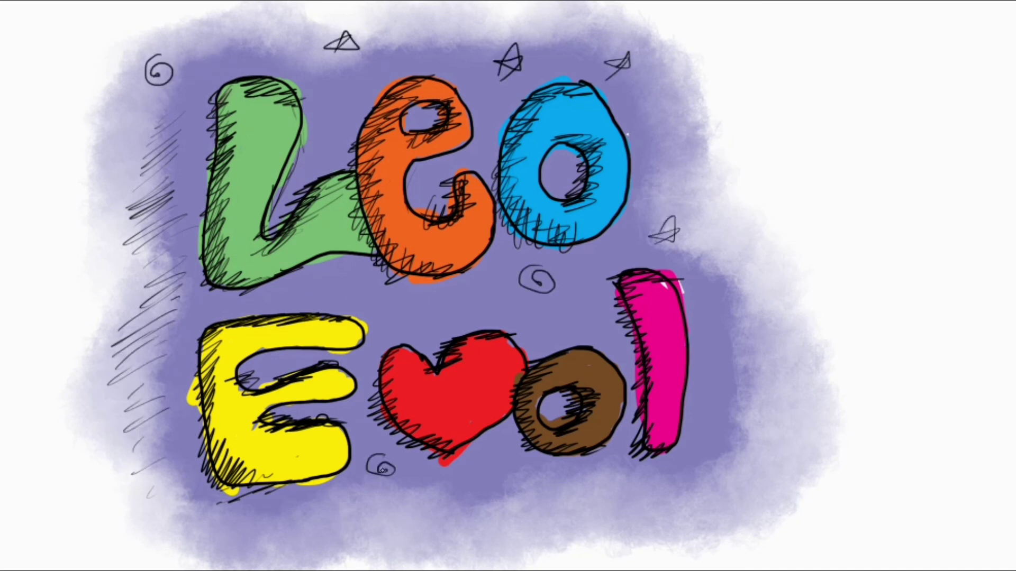
Step: Doodle spirals, two stars and an arch around the lettering
left_click_drag(430, 25, 421, 48)
left_click_drag(465, 485, 481, 501)
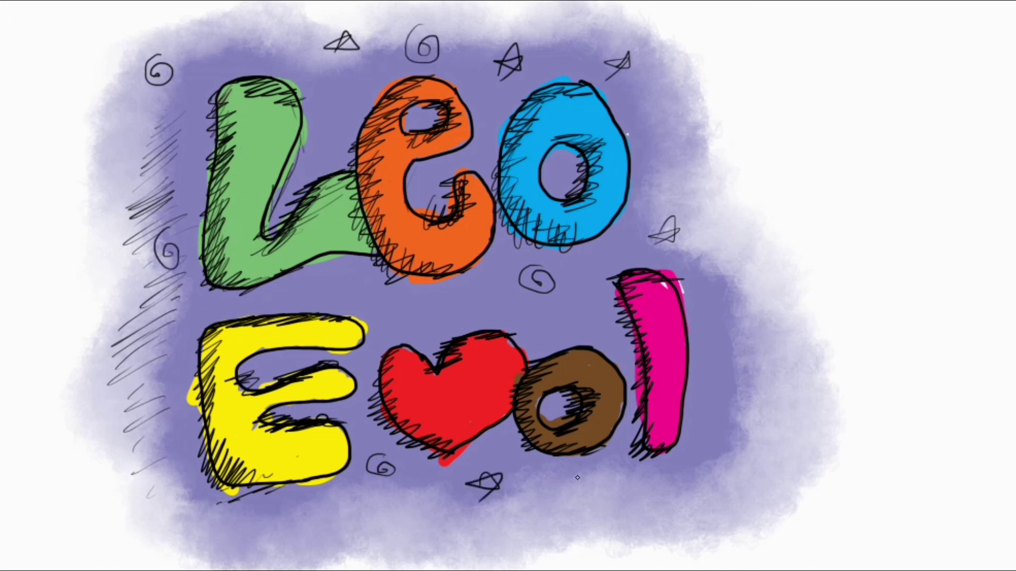
left_click_drag(595, 479, 609, 496)
left_click_drag(717, 418, 732, 416)
left_click_drag(409, 291, 418, 312)
left_click_drag(159, 455, 164, 469)
Step: Add diagonal hatch strokes between the rows, at the right, along the bottom and across the top
left_click_drag(265, 299, 338, 270)
left_click_drag(310, 312, 379, 286)
left_click_drag(495, 296, 587, 273)
mouse_move(589, 280)
left_mouse_down()
mouse_move(497, 315)
mouse_move(587, 296)
left_mouse_up()
left_click_drag(640, 101, 701, 90)
left_click_drag(691, 336, 762, 302)
left_click_drag(701, 365, 775, 323)
left_click_drag(311, 526, 385, 480)
mouse_move(330, 532)
left_mouse_down()
mouse_move(412, 486)
mouse_move(446, 491)
left_mouse_up()
left_click_drag(312, 42, 386, 3)
left_click_drag(212, 48, 297, 11)
left_click_drag(304, 119, 373, 72)
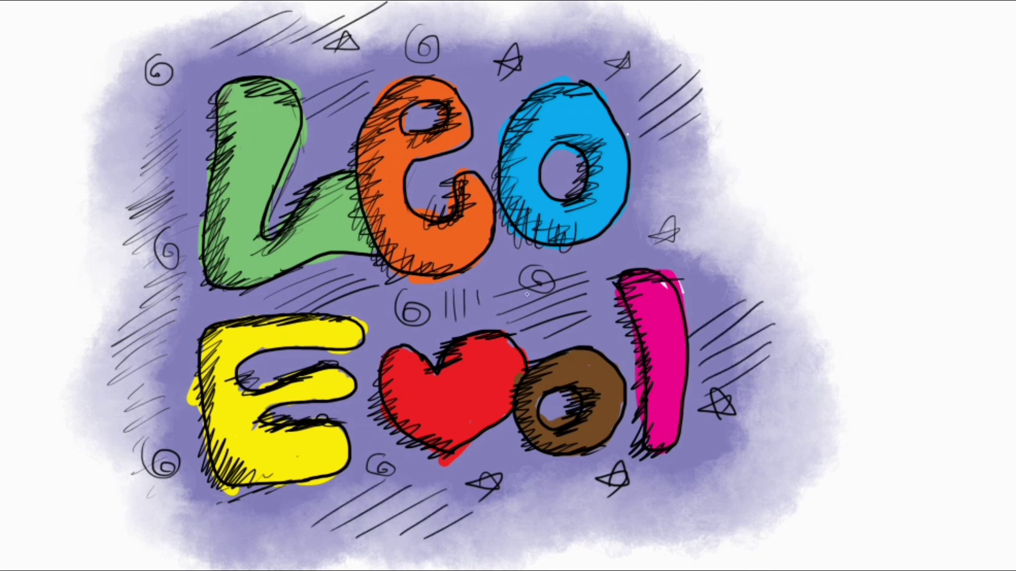